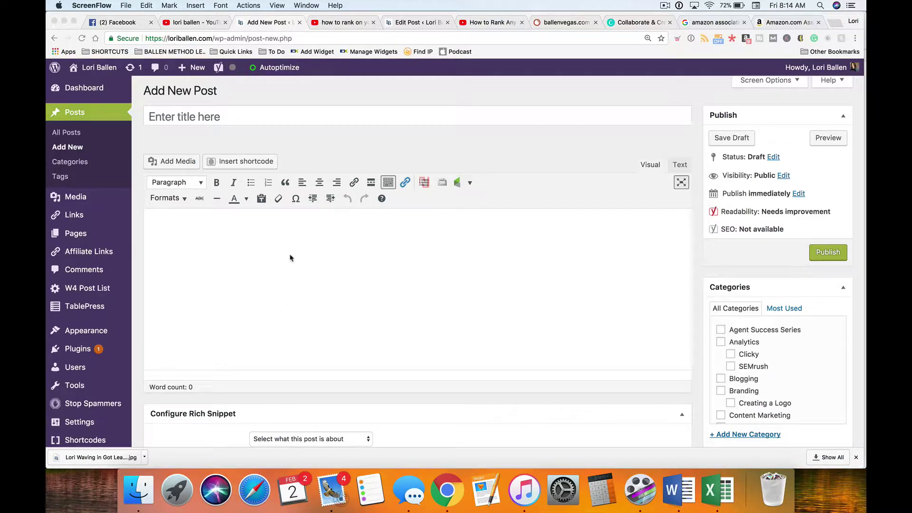
Open the 'How to Create a Facebook Event' video from the channel results and pause it
click(190, 23)
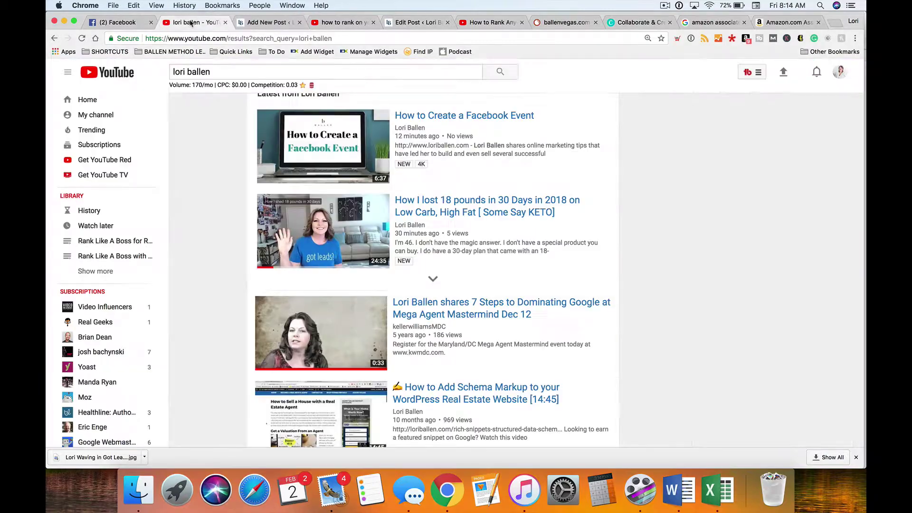
click(481, 120)
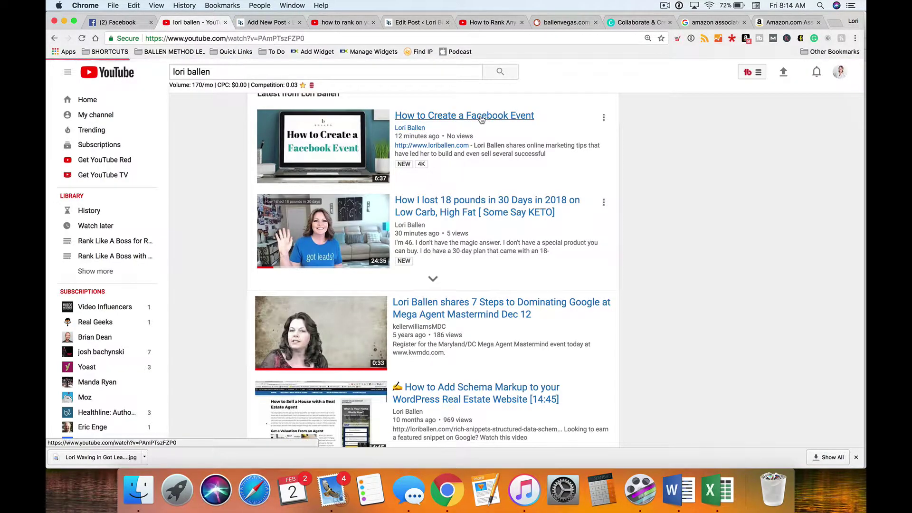
click(128, 346)
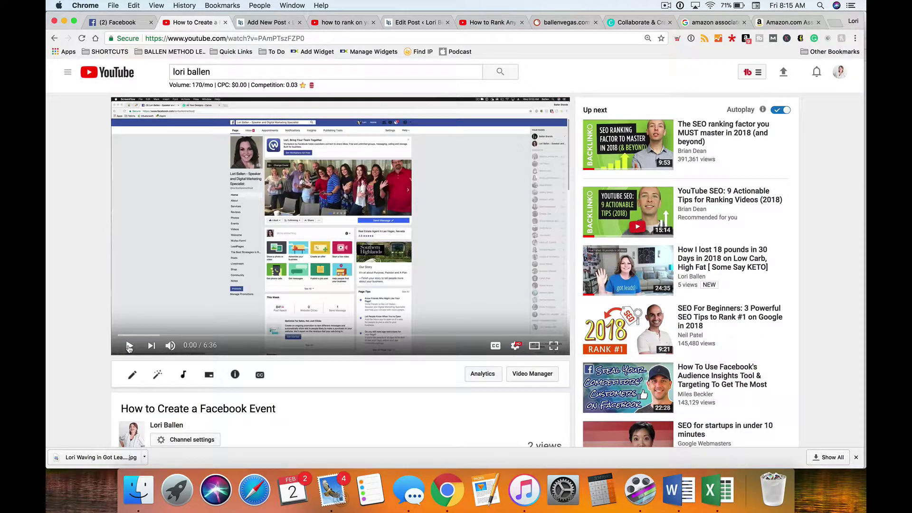
Reveal the video's Share options to show its youtu.be short link
scroll(128, 348, down, 5)
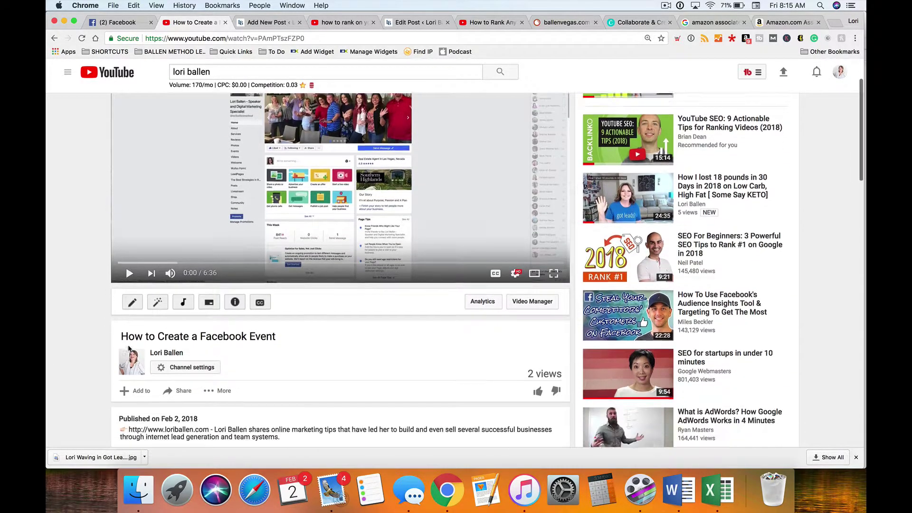
scroll(128, 349, down, 1)
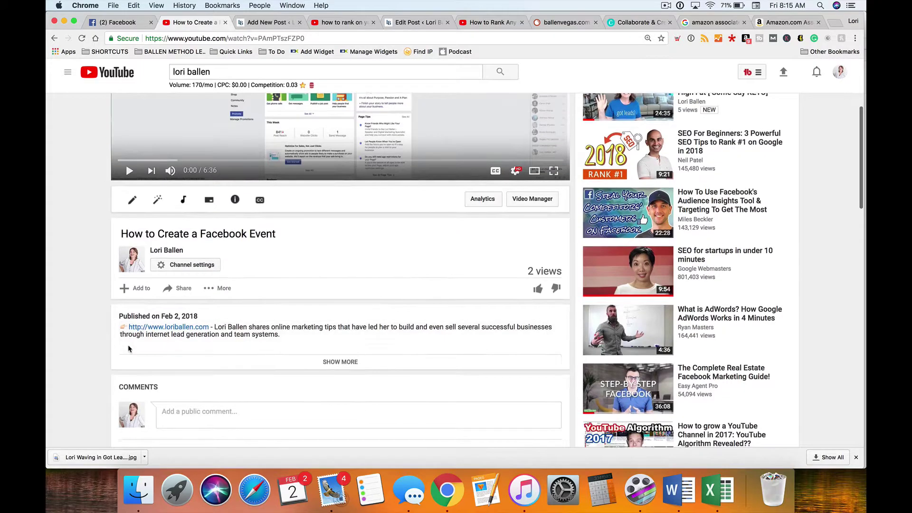
scroll(92, 314, up, 6)
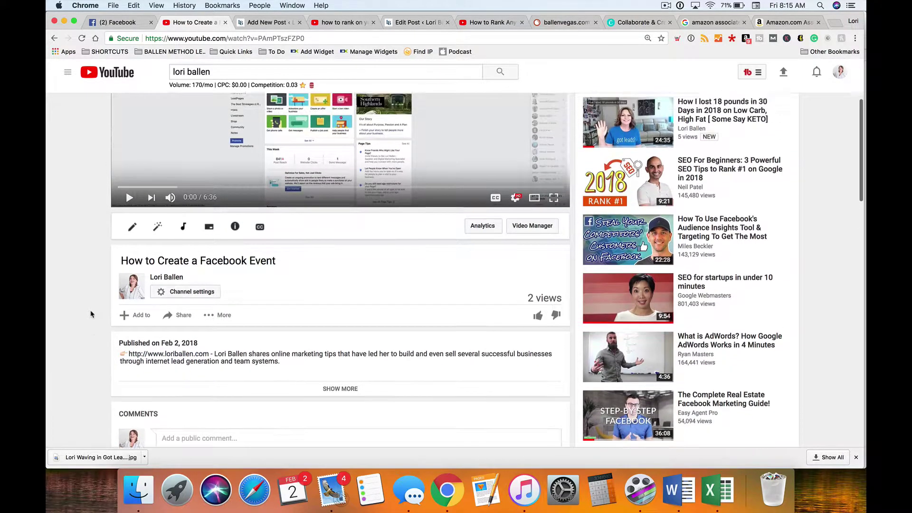
scroll(92, 315, down, 4)
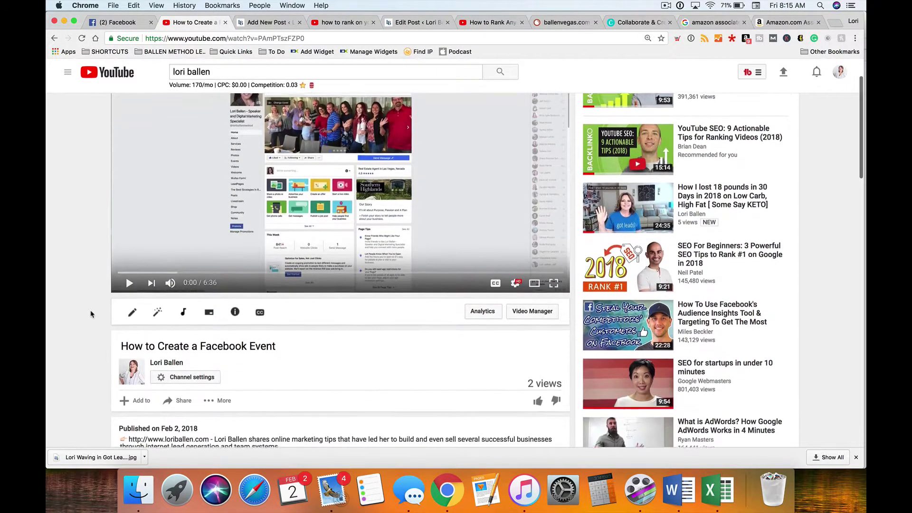
scroll(92, 314, down, 3)
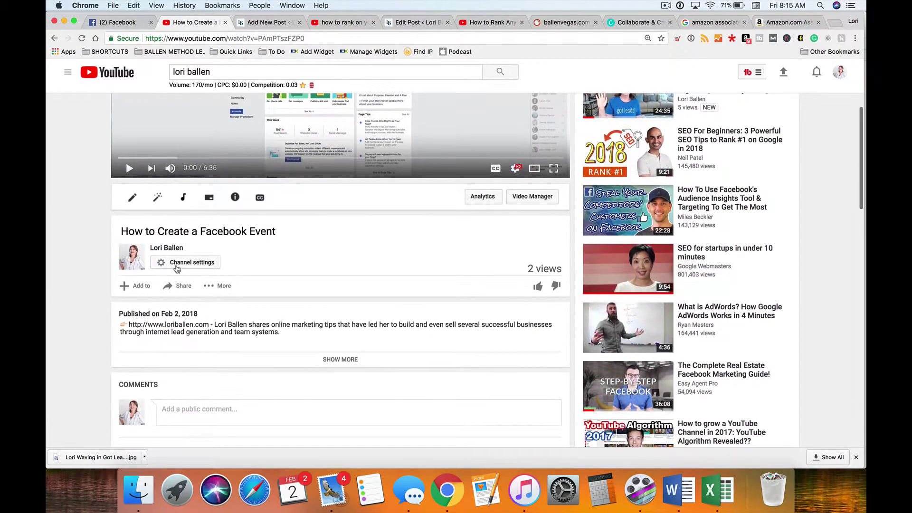
scroll(185, 277, down, 1)
click(181, 255)
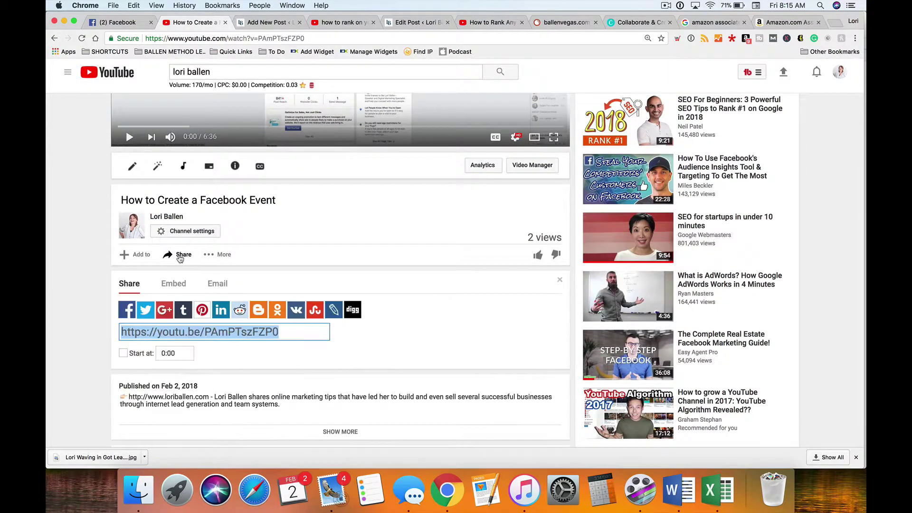
scroll(179, 257, down, 4)
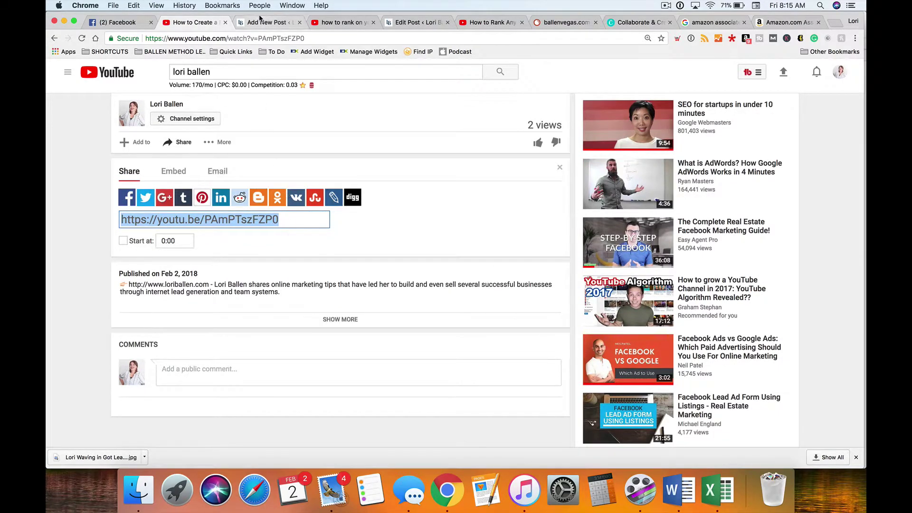
In the new post's body, choose the YouTube advanced shortcode from the shortcode list
click(261, 22)
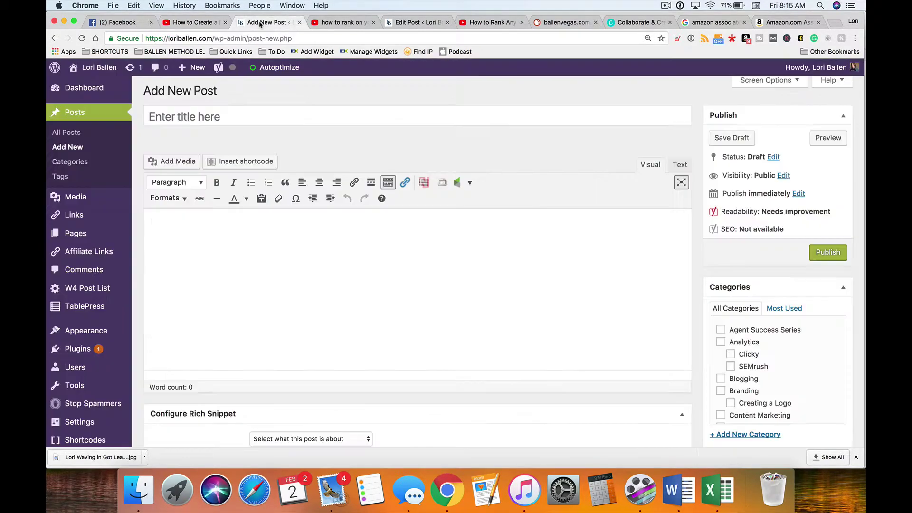
click(271, 245)
click(243, 162)
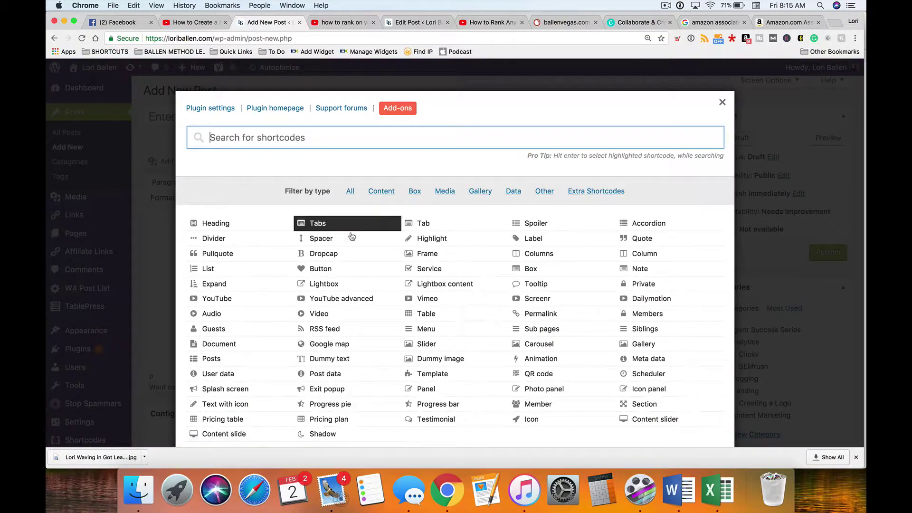
click(346, 299)
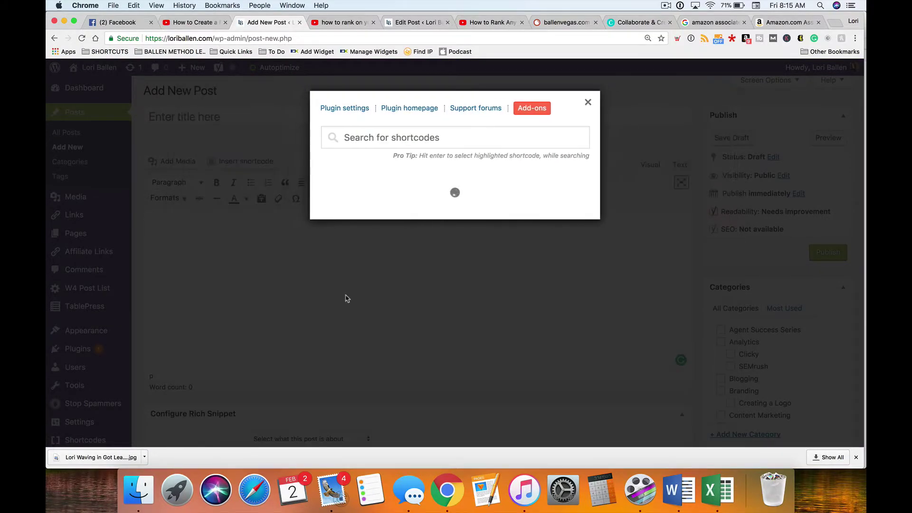
Paste the video link into the shortcode's Url field and look through its settings
text(https://youtu.be/vs8qFr_8x3A)
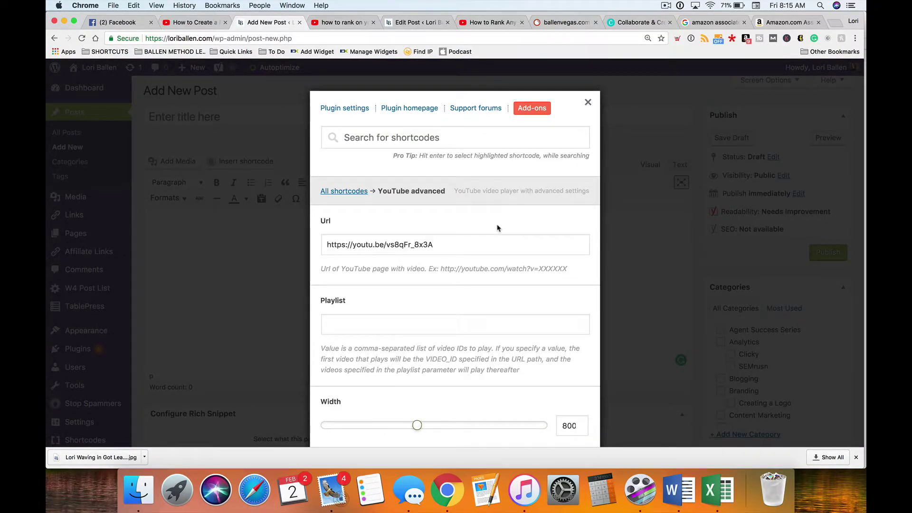
scroll(497, 228, down, 4)
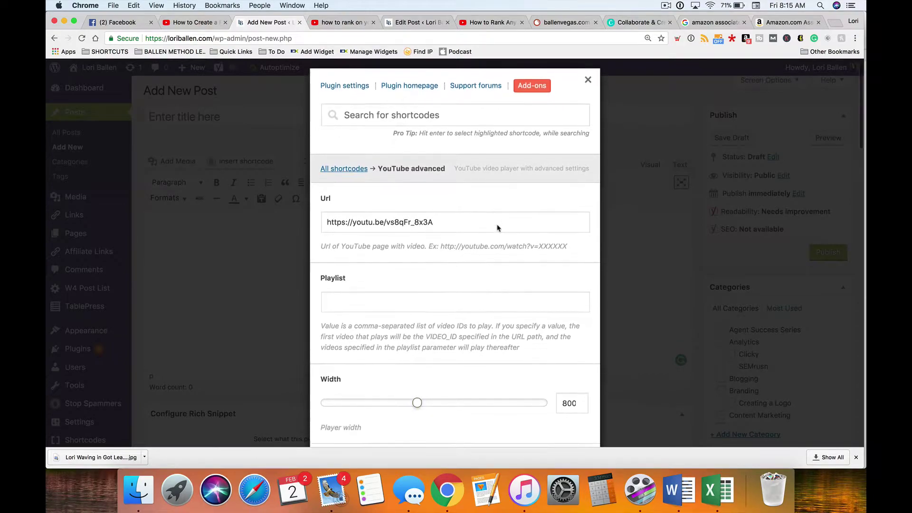
scroll(497, 228, down, 8)
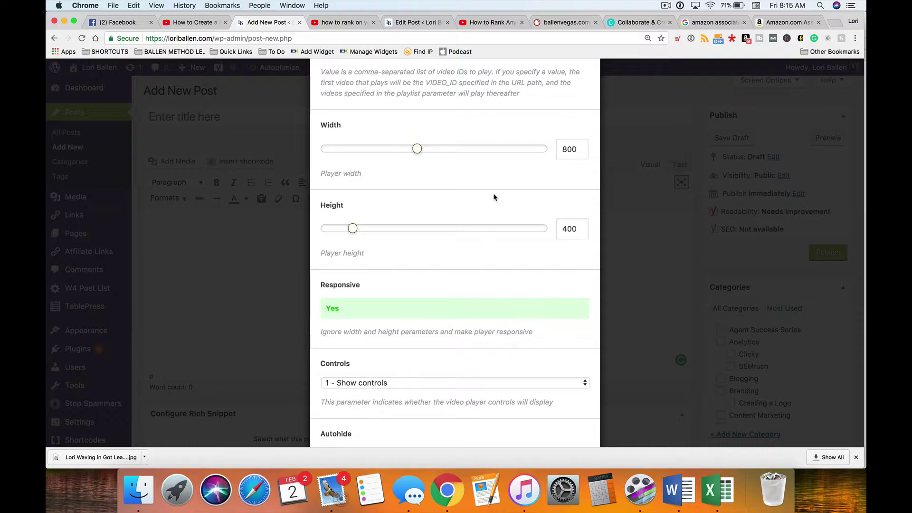
scroll(493, 197, down, 3)
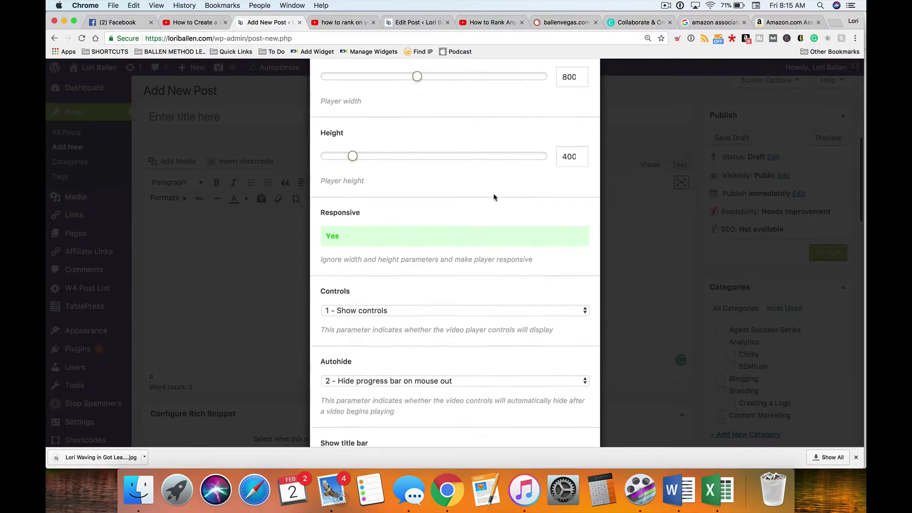
scroll(493, 197, down, 6)
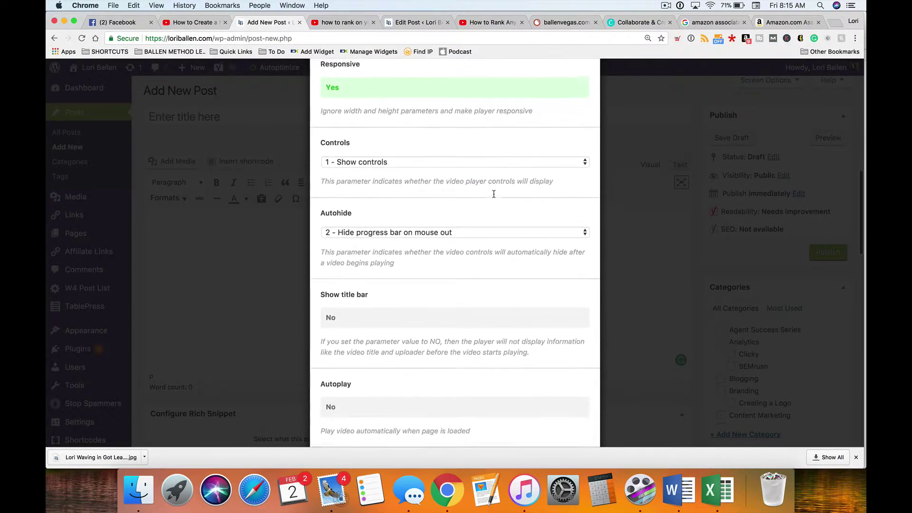
scroll(494, 194, down, 2)
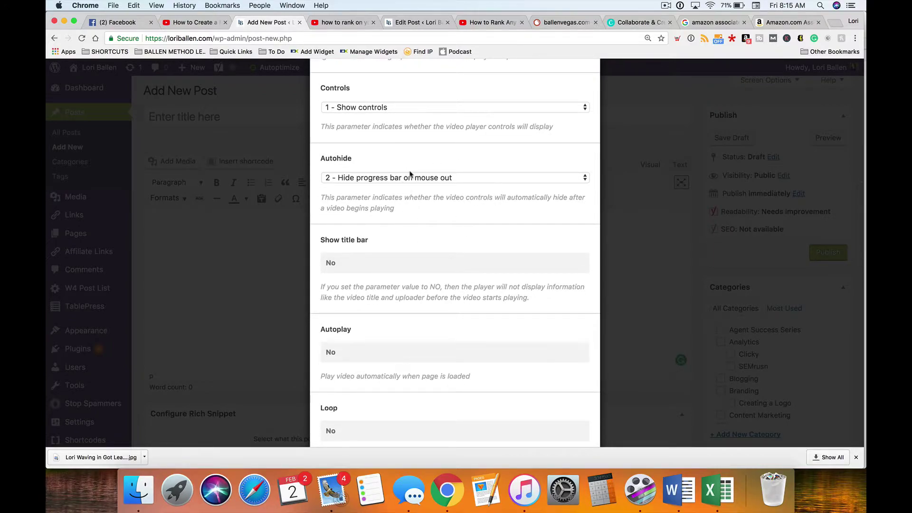
scroll(410, 174, down, 20)
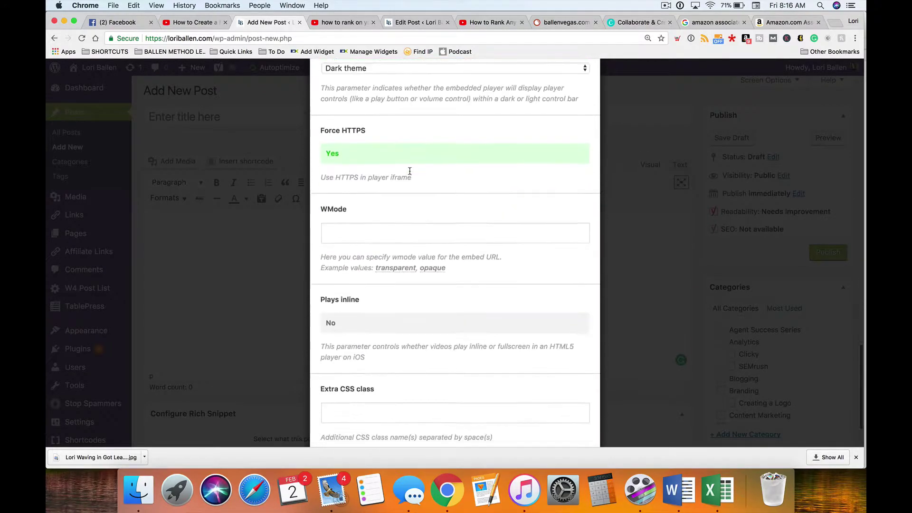
scroll(410, 170, down, 3)
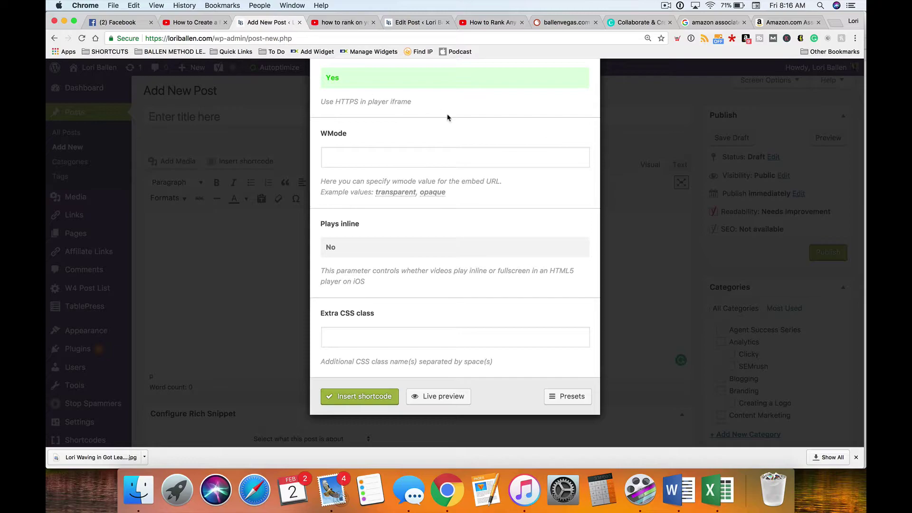
scroll(447, 117, up, 20)
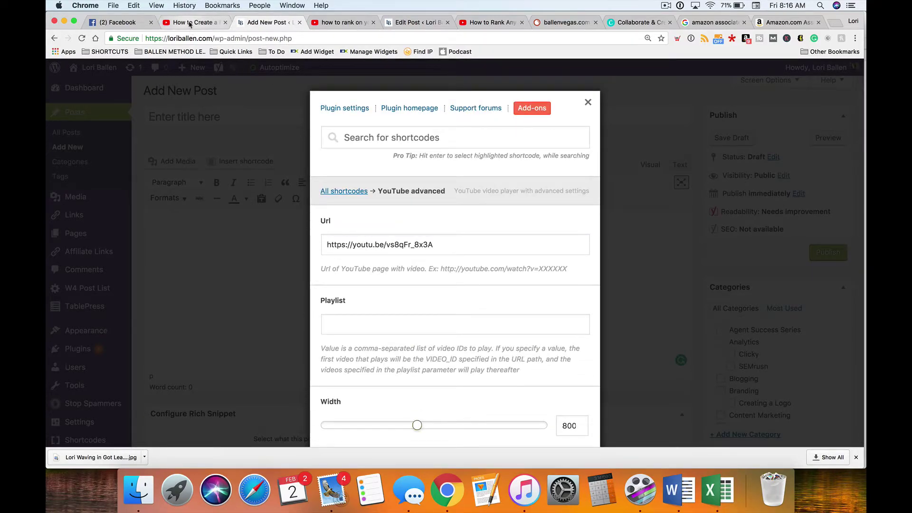
Copy the youtu.be share link and replace the old URL in the Url field with it
click(189, 24)
drag(299, 225, 104, 215)
key(super+c)
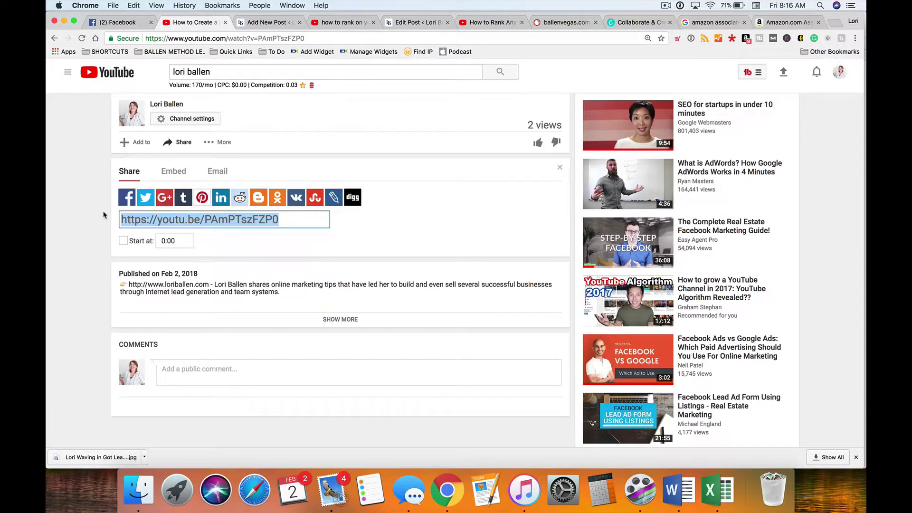
click(267, 22)
drag(427, 242, 280, 236)
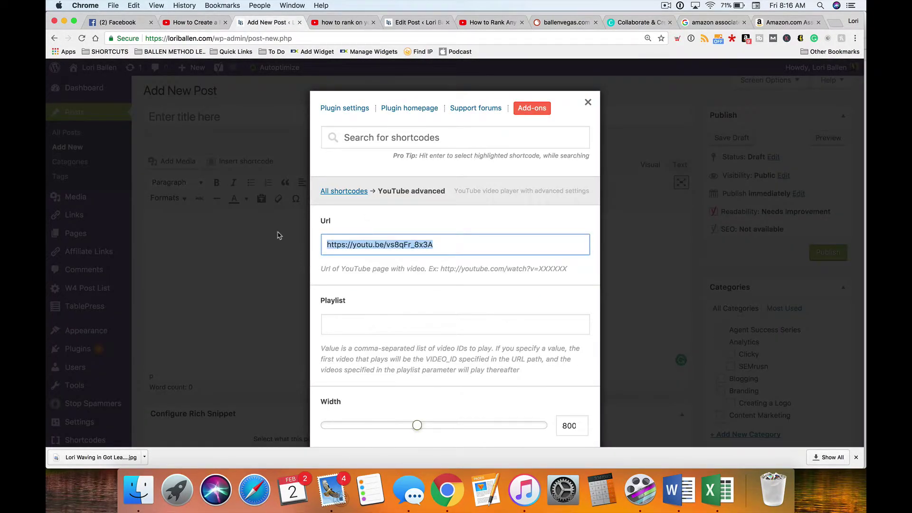
key(super+v)
Live-preview the embed, then insert the YouTube advanced shortcode into the post
scroll(460, 295, down, 20)
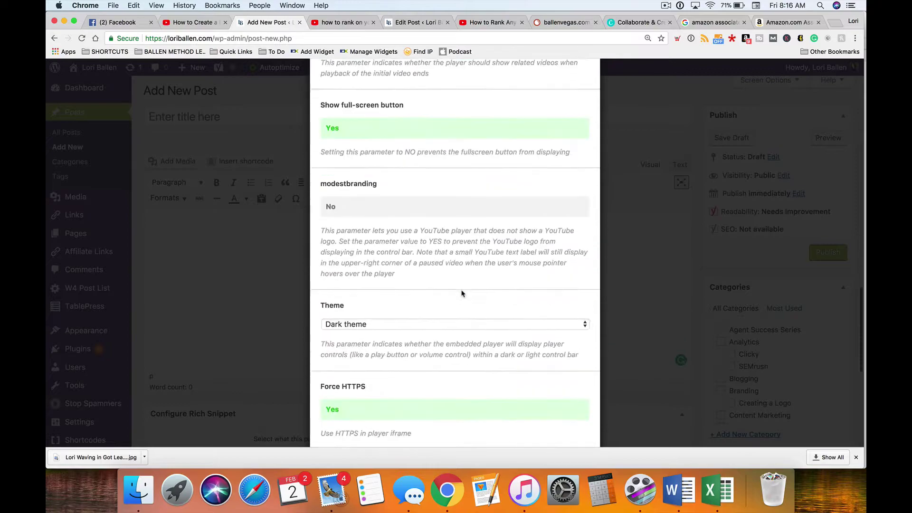
click(452, 399)
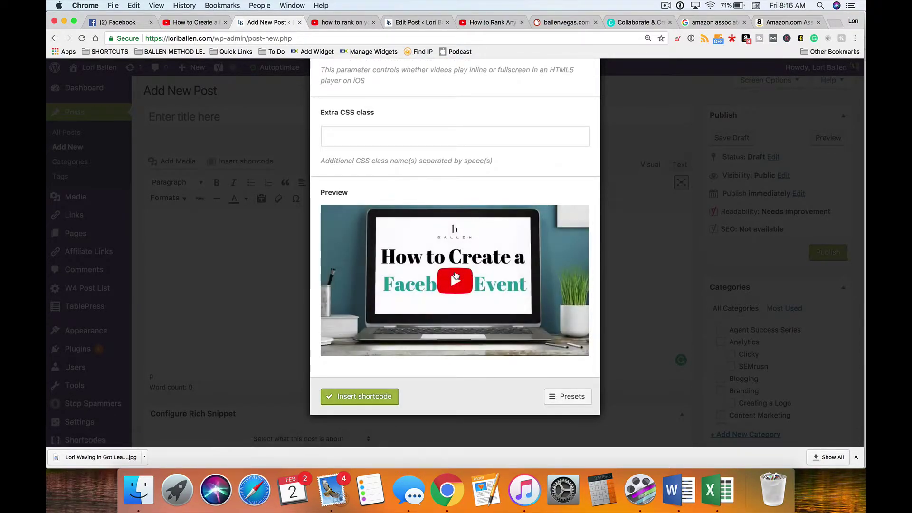
click(371, 397)
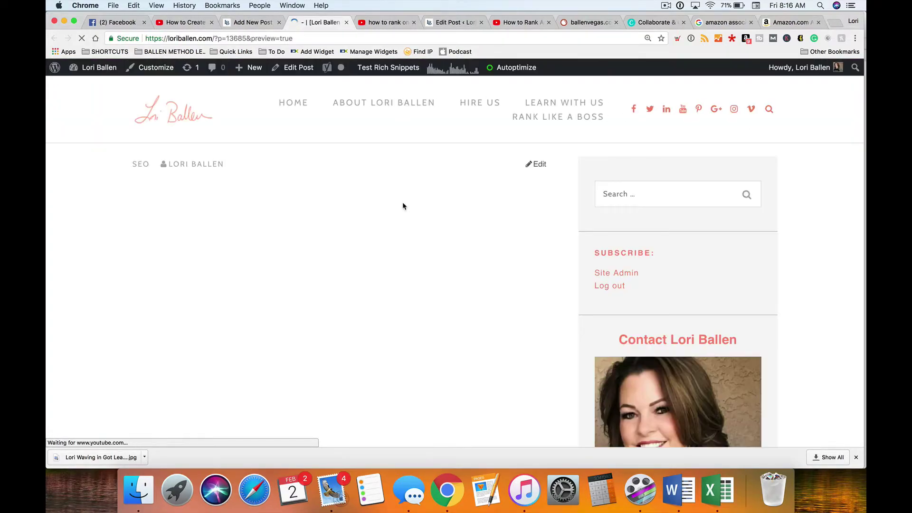
Scroll through the post preview to check the embedded video
scroll(360, 213, down, 3)
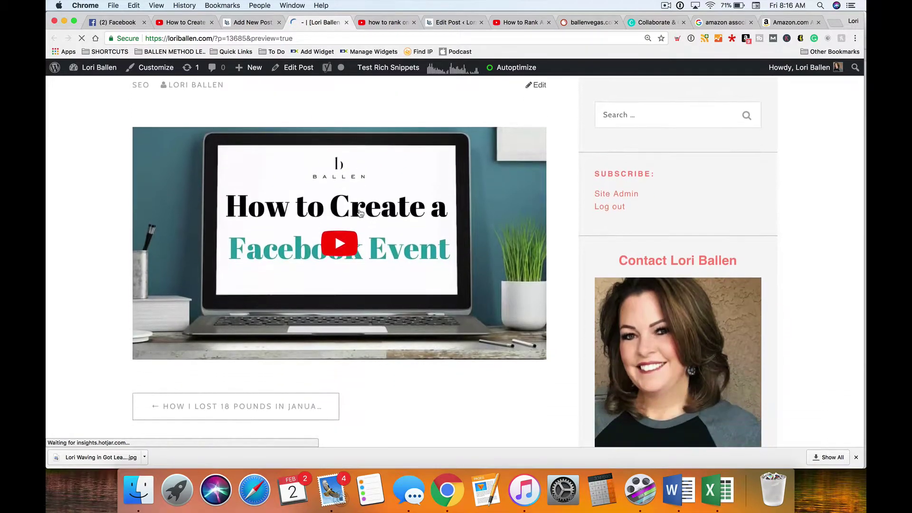
scroll(360, 213, down, 2)
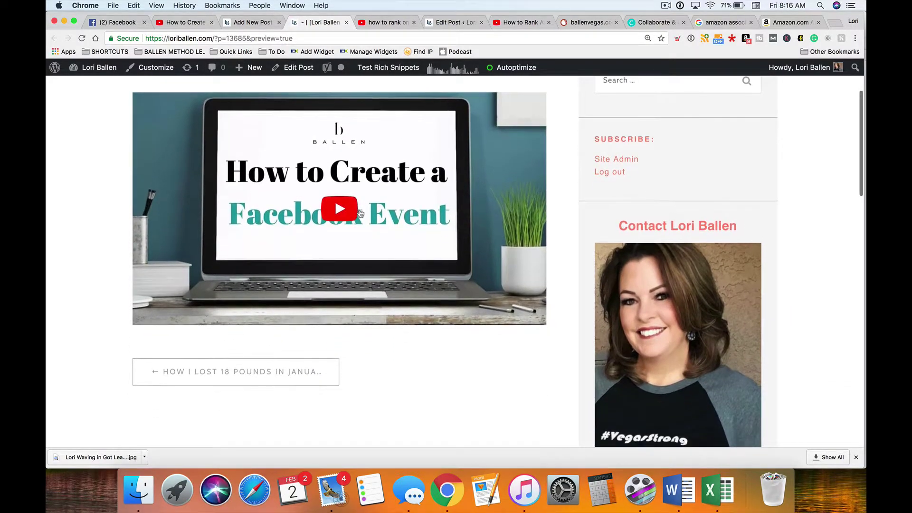
scroll(360, 212, down, 1)
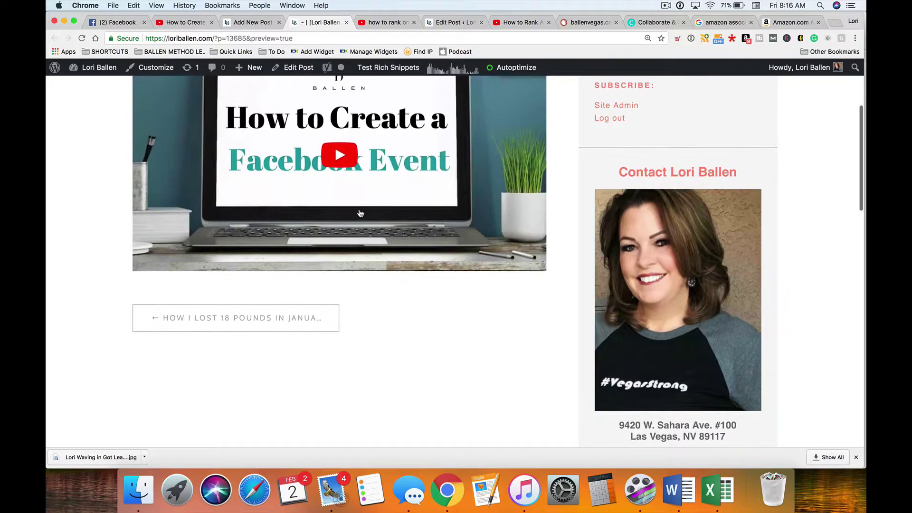
scroll(360, 213, up, 5)
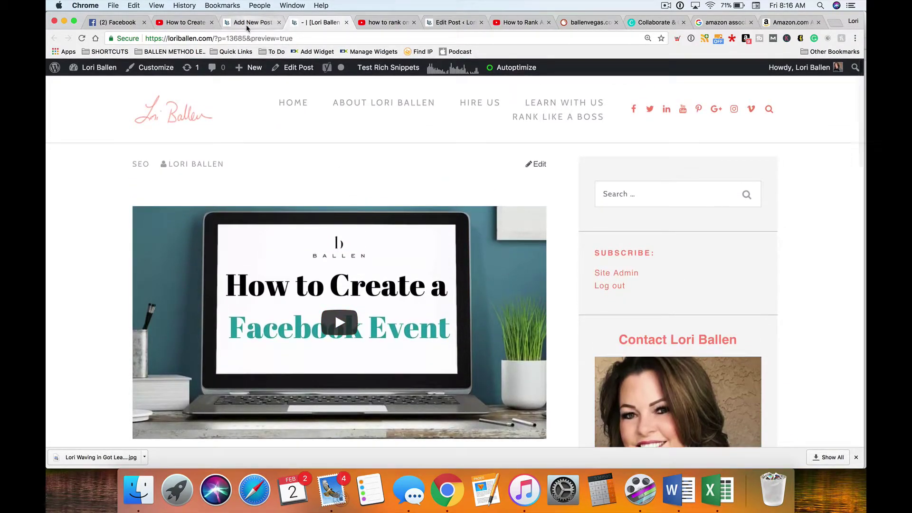
Back in the editor, delete the shortcode so the post body is empty
click(249, 23)
click(665, 235)
key(super+a)
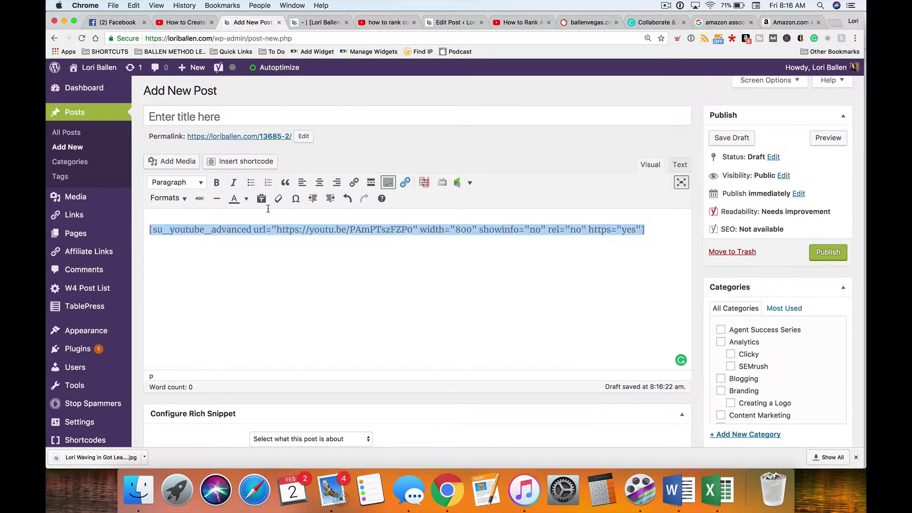
key(BackSpace)
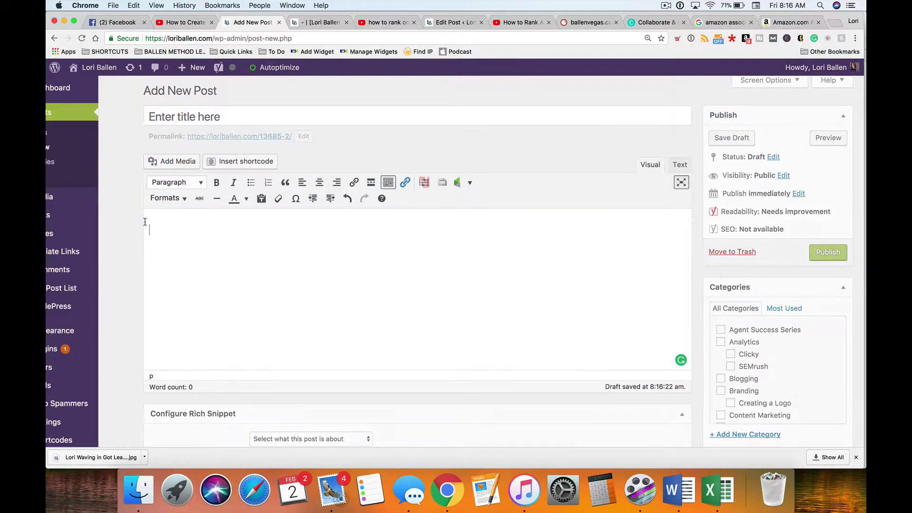
Show the video's Embed iframe code and expand it with SHOW MORE for preview and size options
click(183, 22)
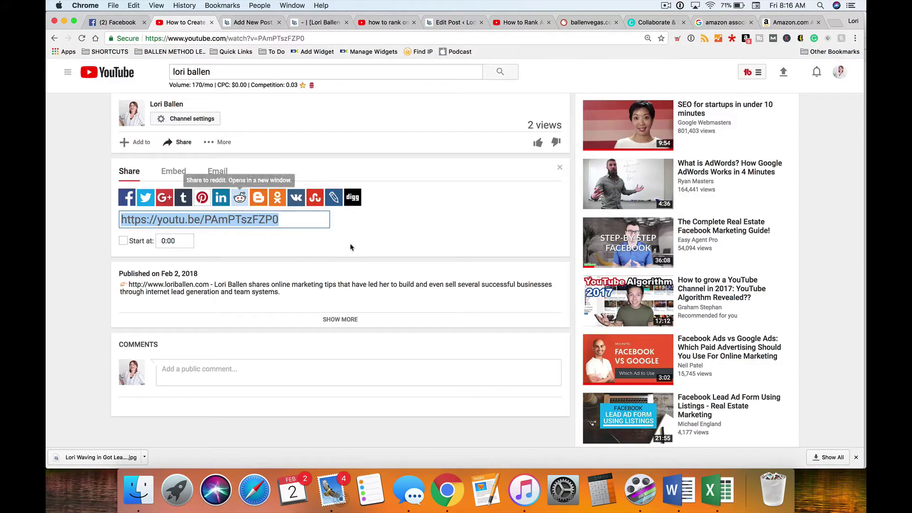
scroll(148, 203, up, 1)
click(172, 189)
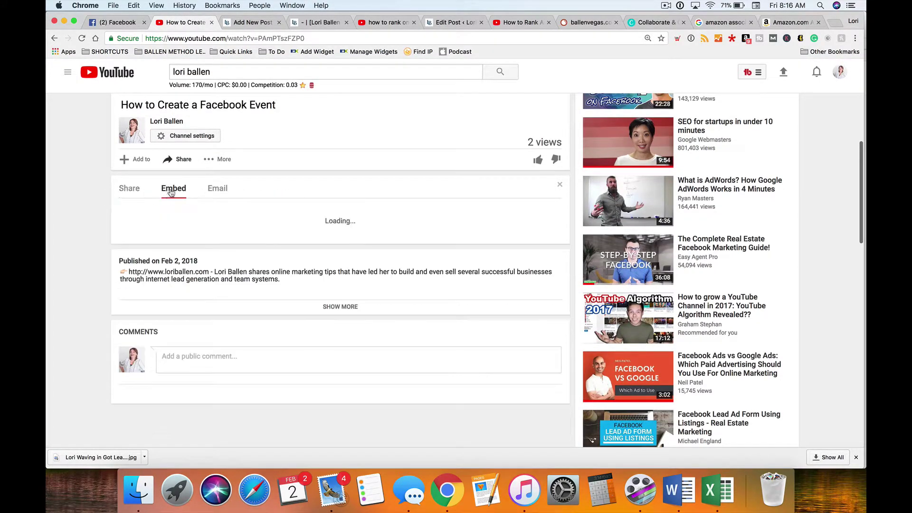
scroll(171, 193, down, 1)
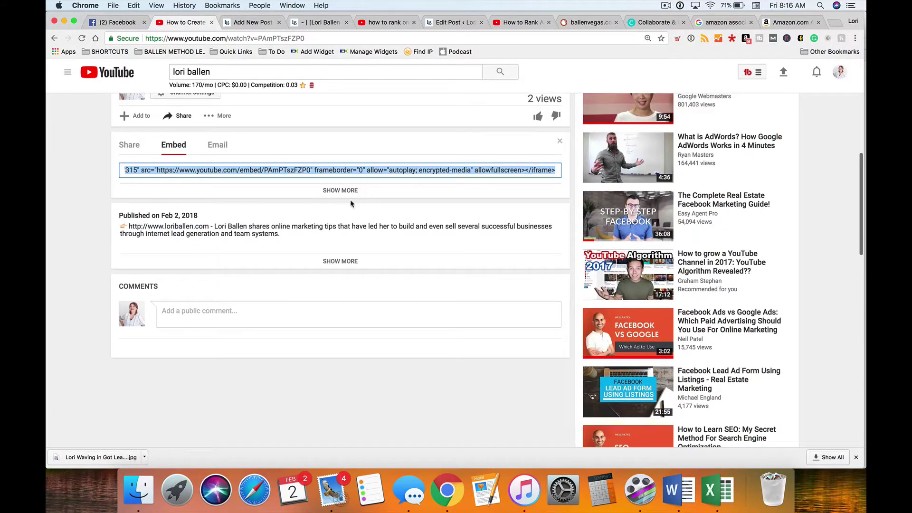
click(341, 190)
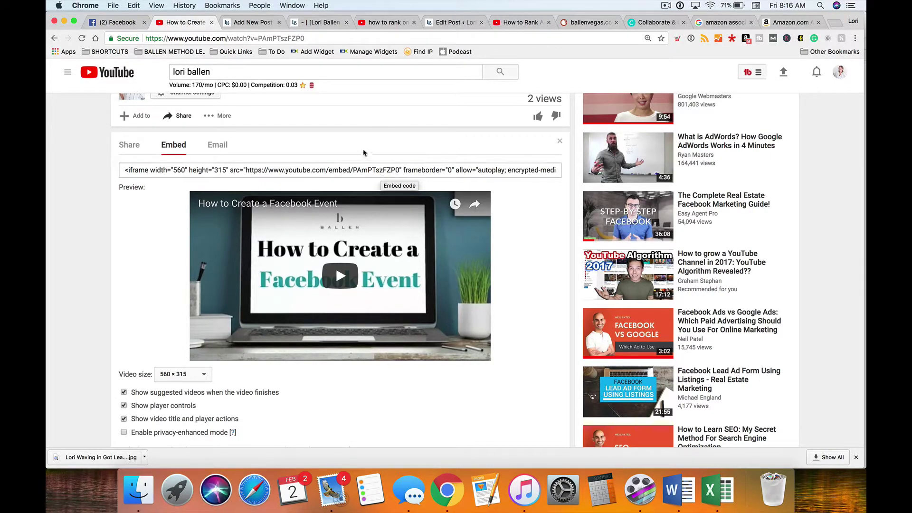
Choose 1280 × 720 from the embed Video size dropdown
scroll(107, 241, down, 3)
scroll(106, 241, down, 5)
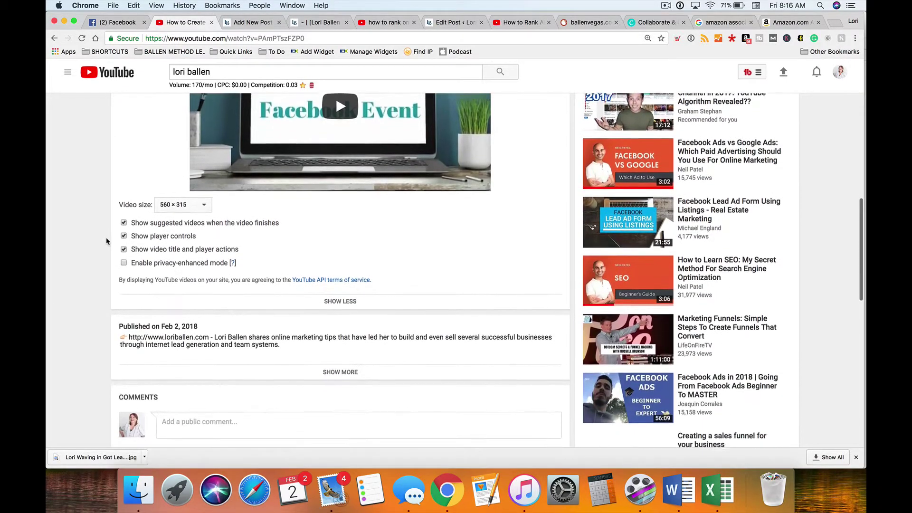
click(180, 180)
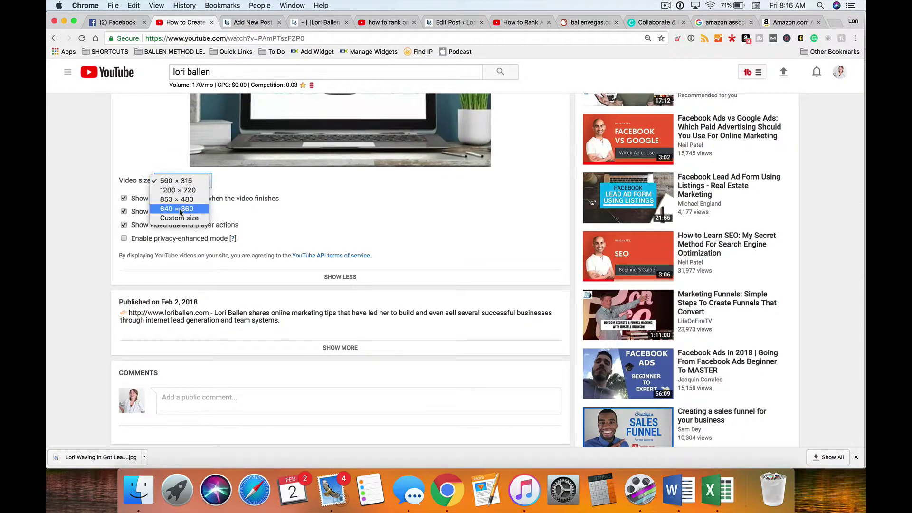
click(183, 191)
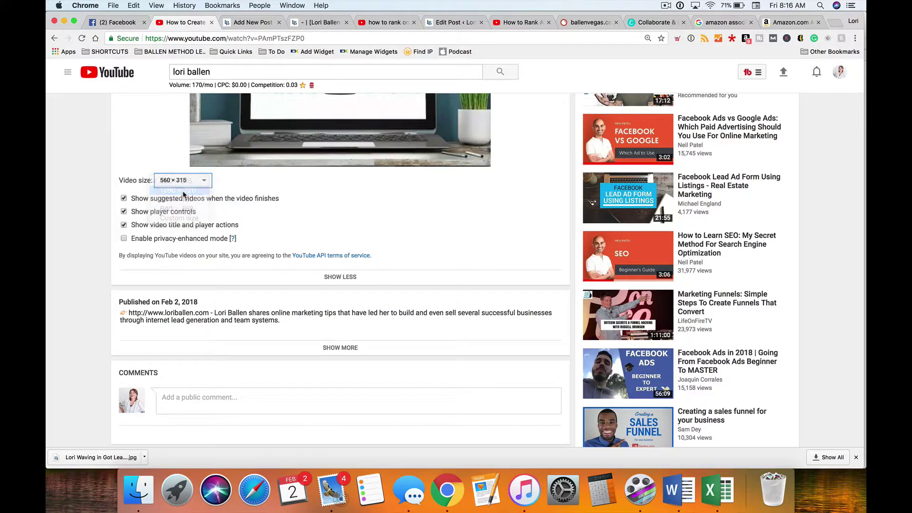
scroll(184, 195, up, 6)
right_click(180, 273)
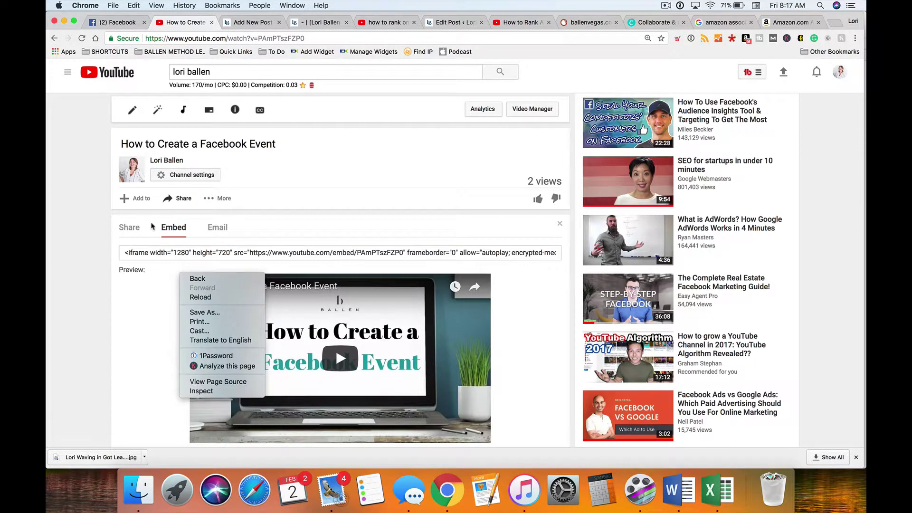
click(112, 311)
scroll(110, 264, down, 4)
scroll(107, 247, down, 6)
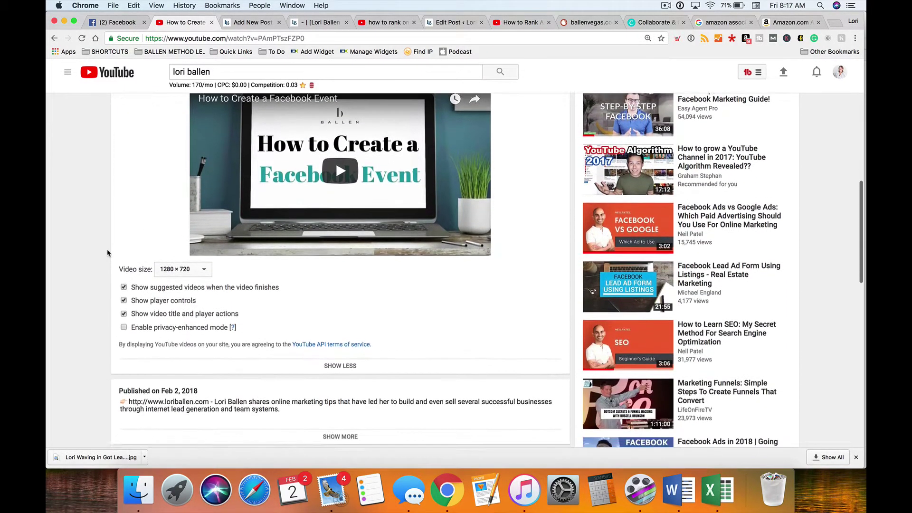
scroll(107, 233, down, 1)
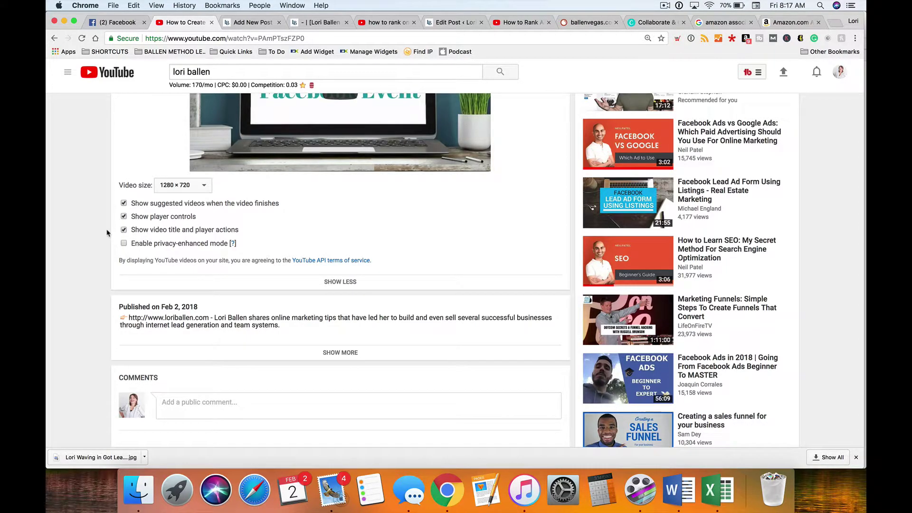
scroll(107, 233, down, 2)
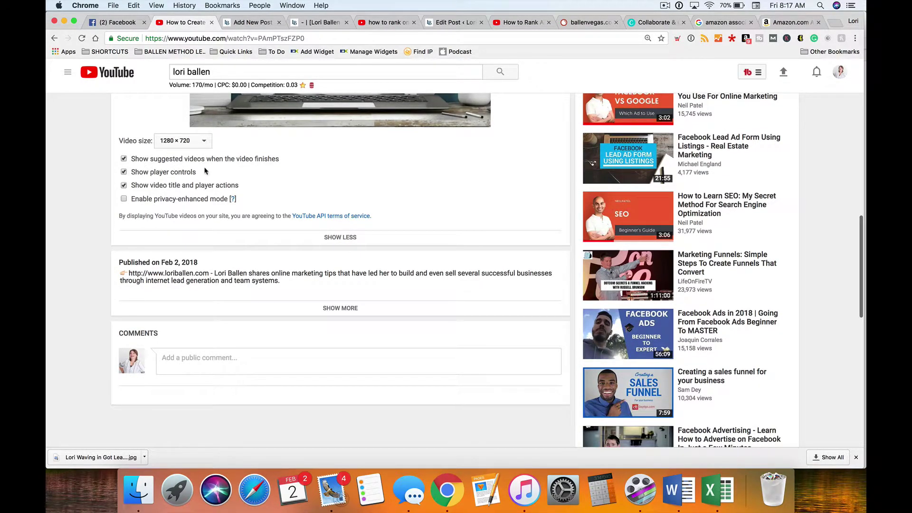
Turn off suggested videos and 'Show video title and player actions' in the embed options
click(124, 159)
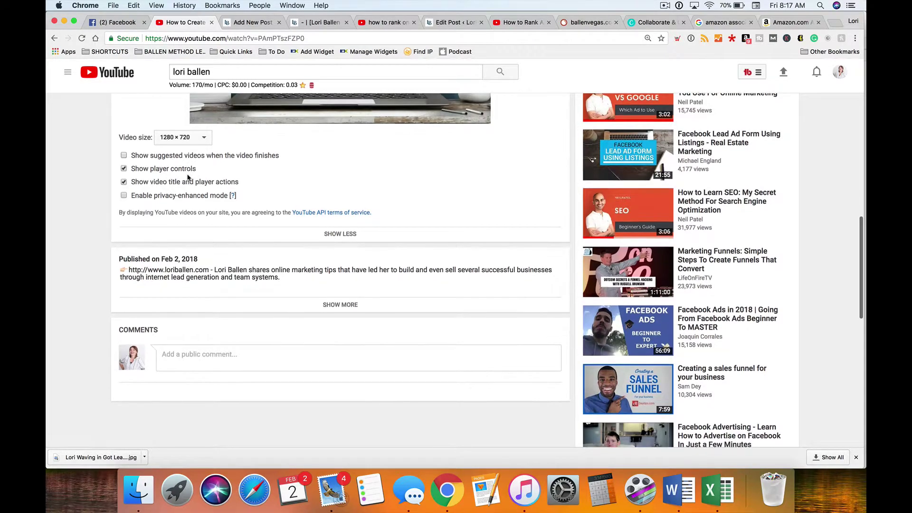
scroll(185, 174, down, 1)
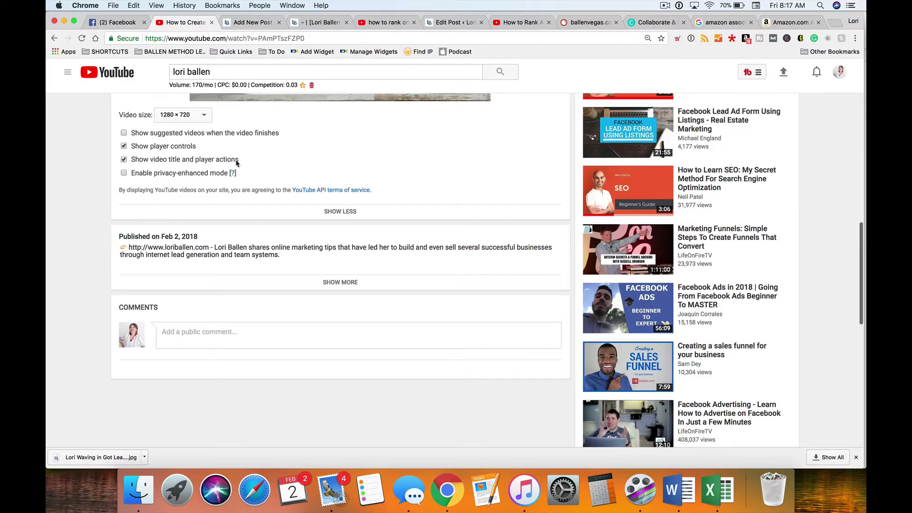
click(123, 159)
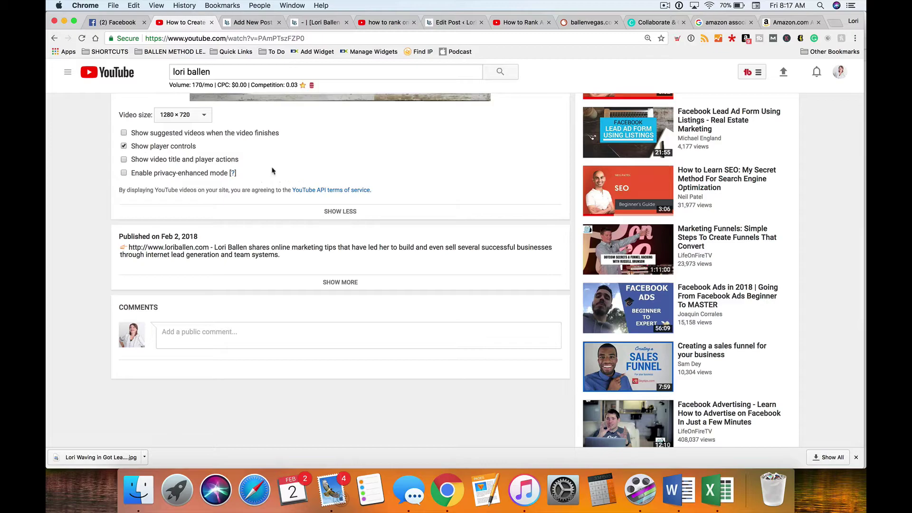
Select and copy the 1280 × 720 iframe embed code
scroll(280, 182, up, 3)
scroll(281, 184, down, 3)
scroll(281, 185, down, 1)
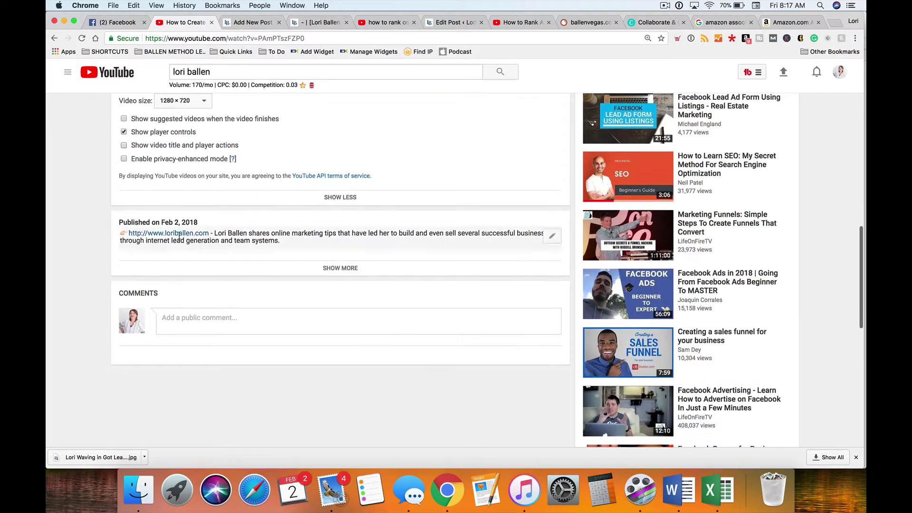
scroll(351, 210, up, 10)
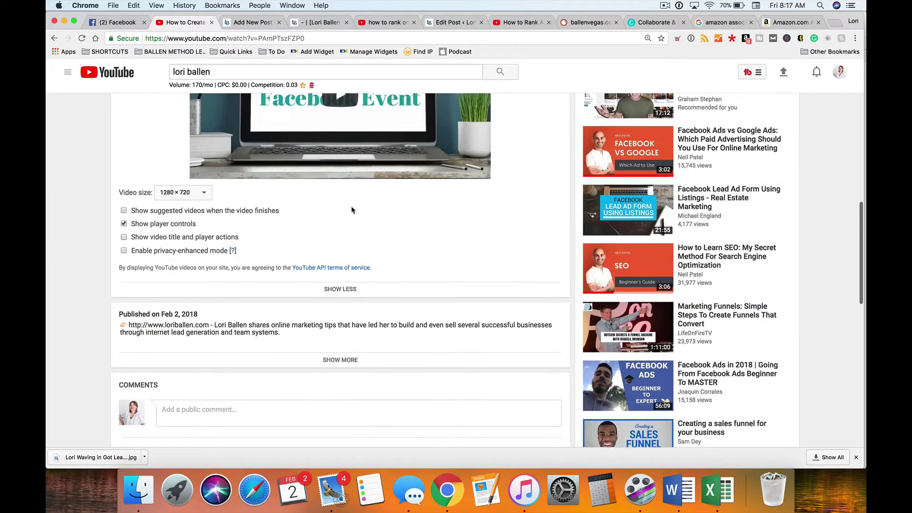
scroll(352, 210, up, 1)
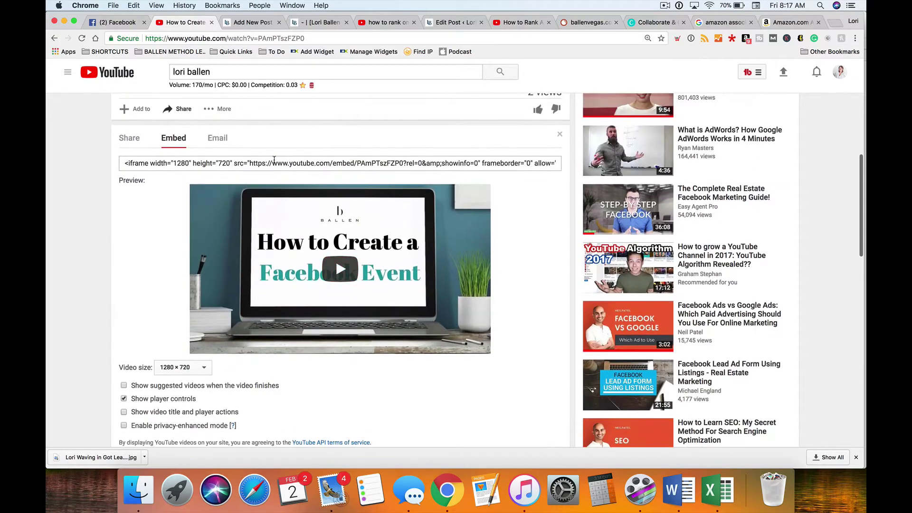
click(273, 133)
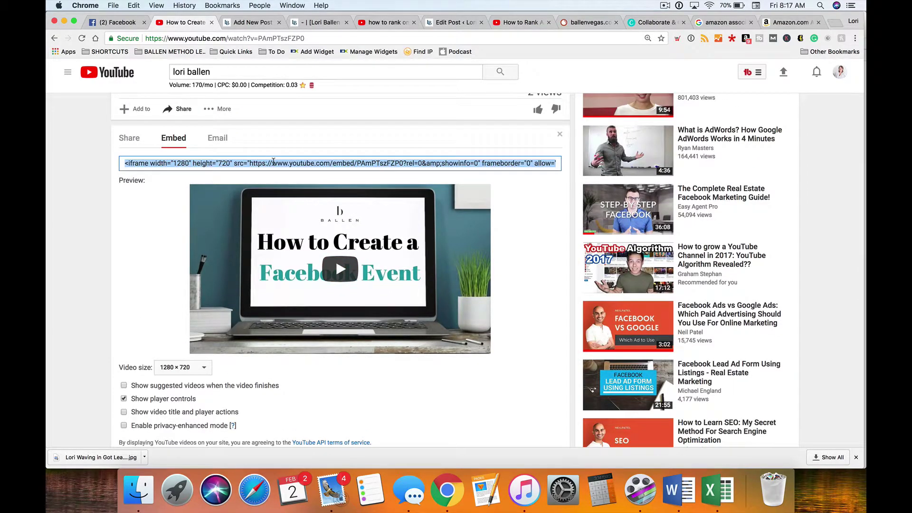
key(super+c)
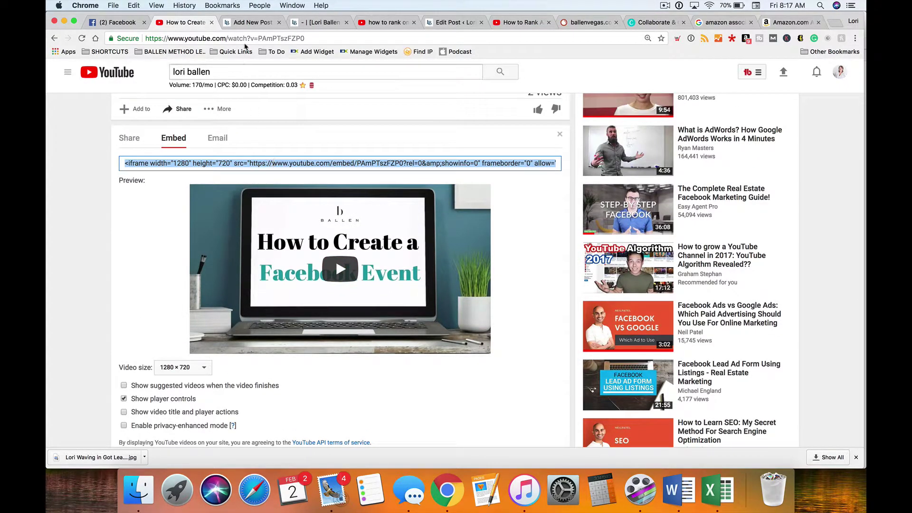
Paste the copied iframe code into the new post's Text (HTML) editor
click(246, 23)
click(682, 165)
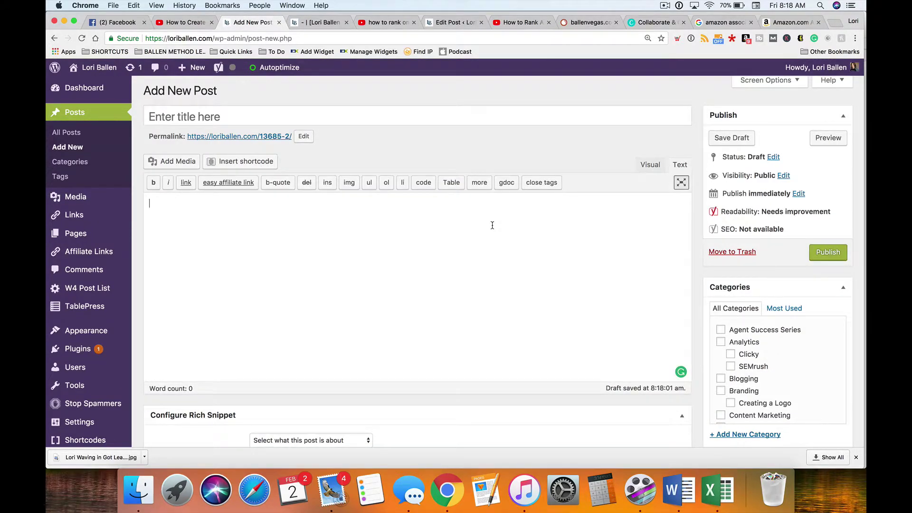
key(super+v)
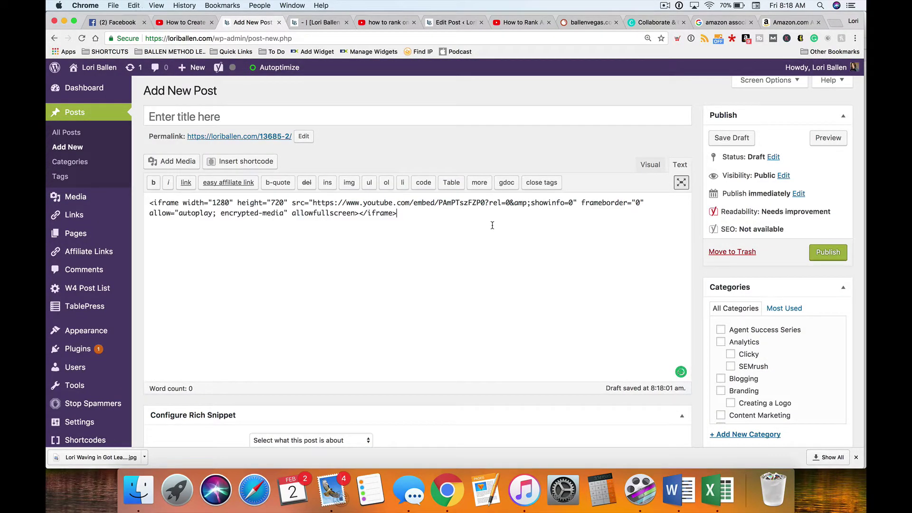
Preview the draft post to confirm the video shows, then return to the editor
click(832, 143)
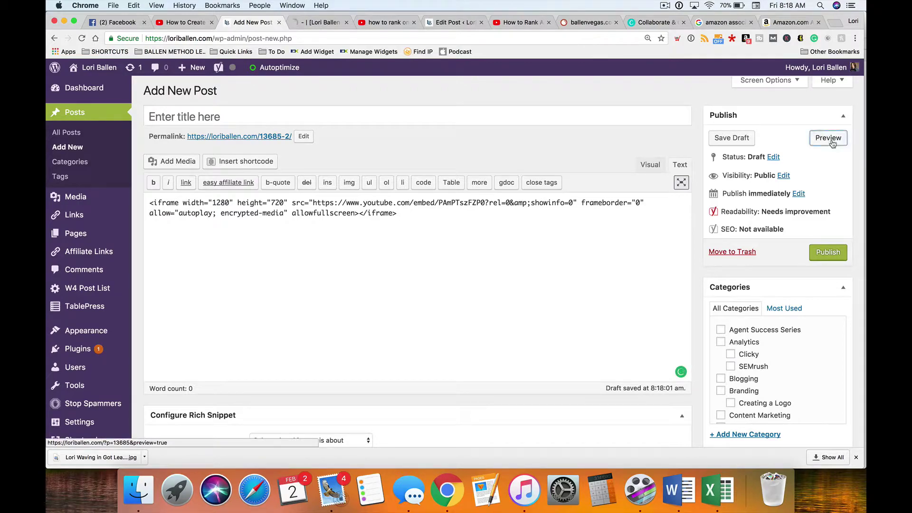
click(308, 26)
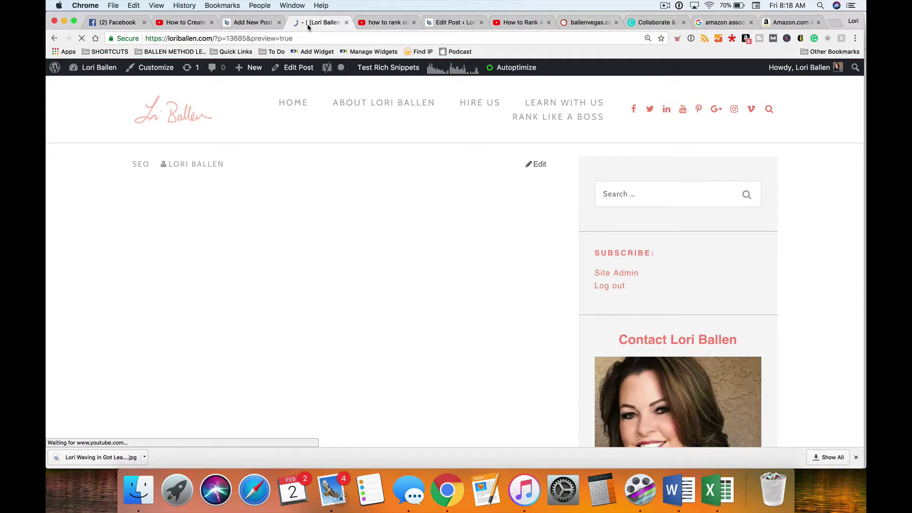
scroll(244, 350, down, 5)
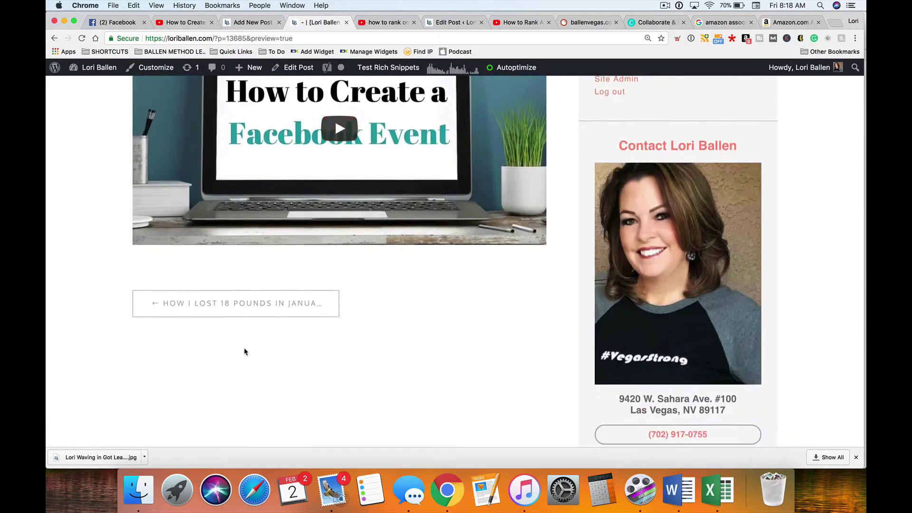
click(233, 24)
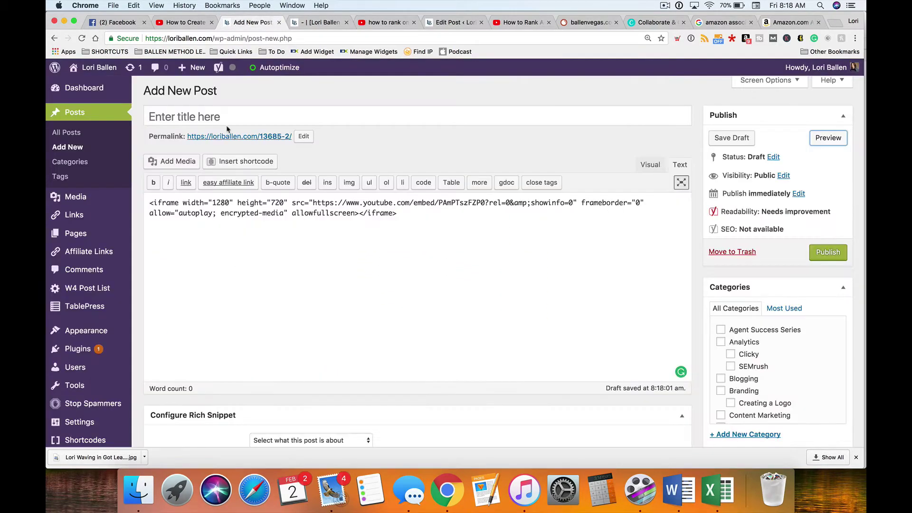
Delete the embed in the Visual view and paste the iframe code back in the Text view
click(642, 162)
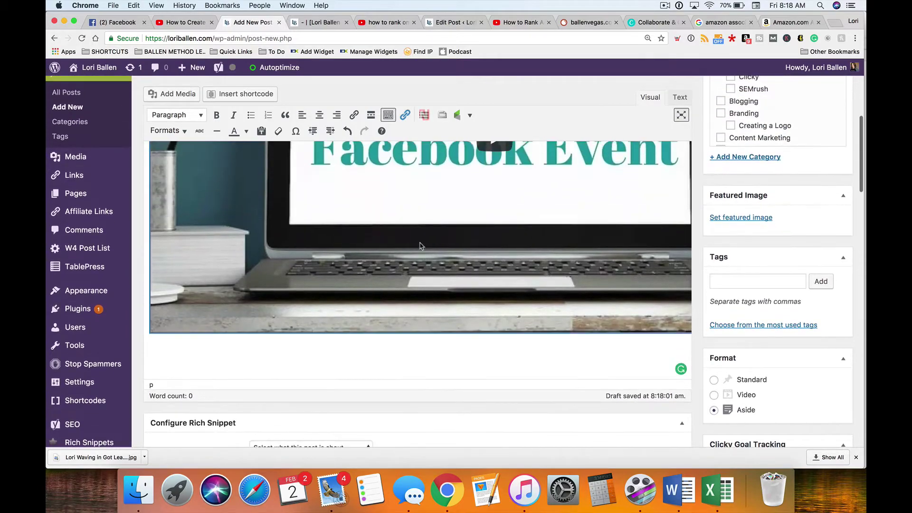
key(BackSpace)
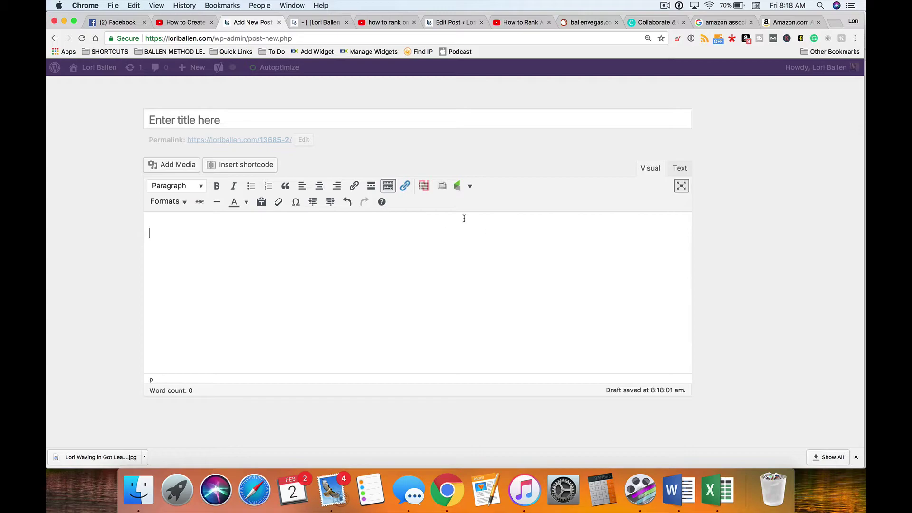
click(680, 169)
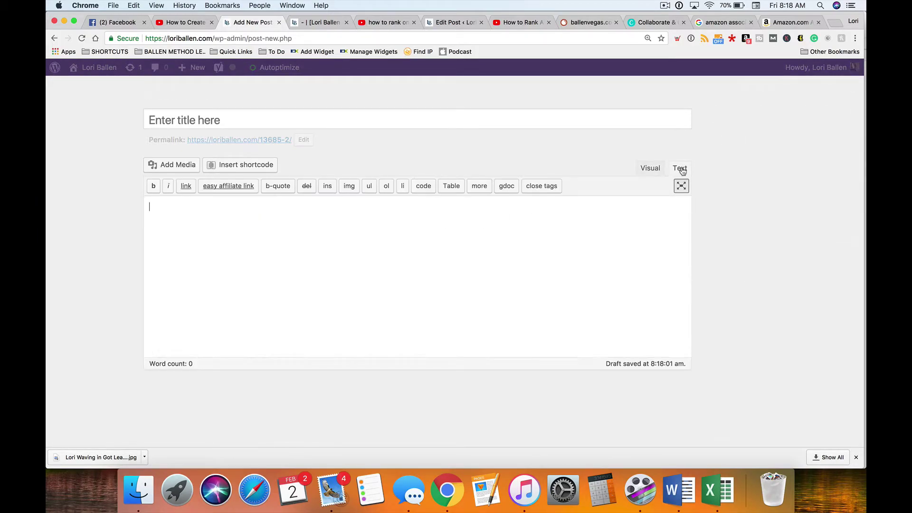
key(super+v)
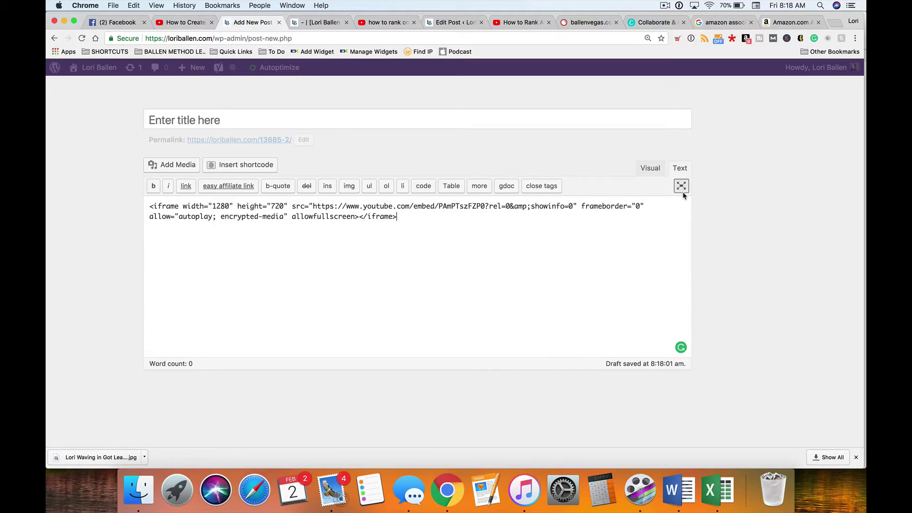
Toggle between Visual and Text views, then preview the post with the embedded video
click(650, 168)
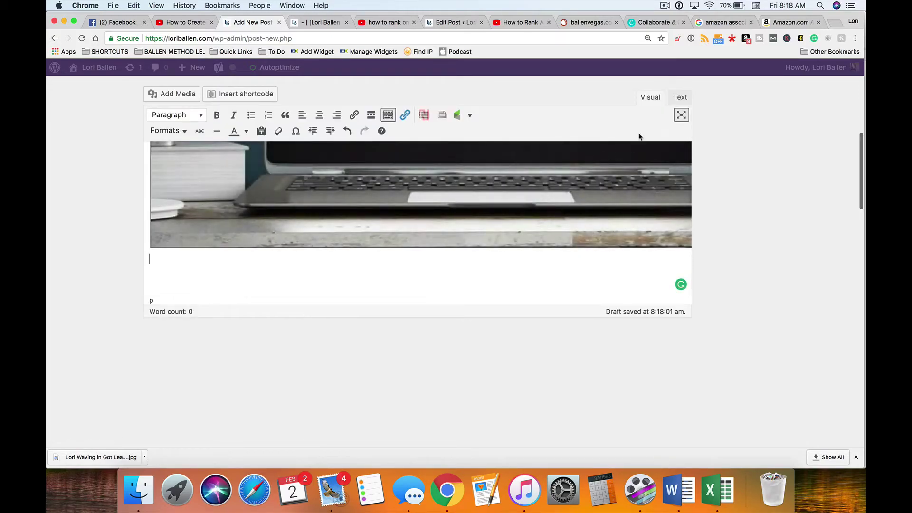
click(679, 97)
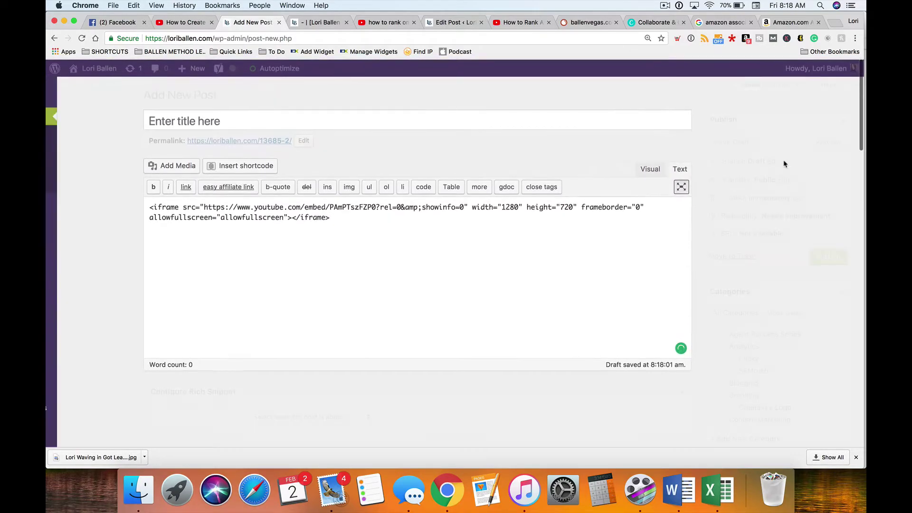
click(831, 144)
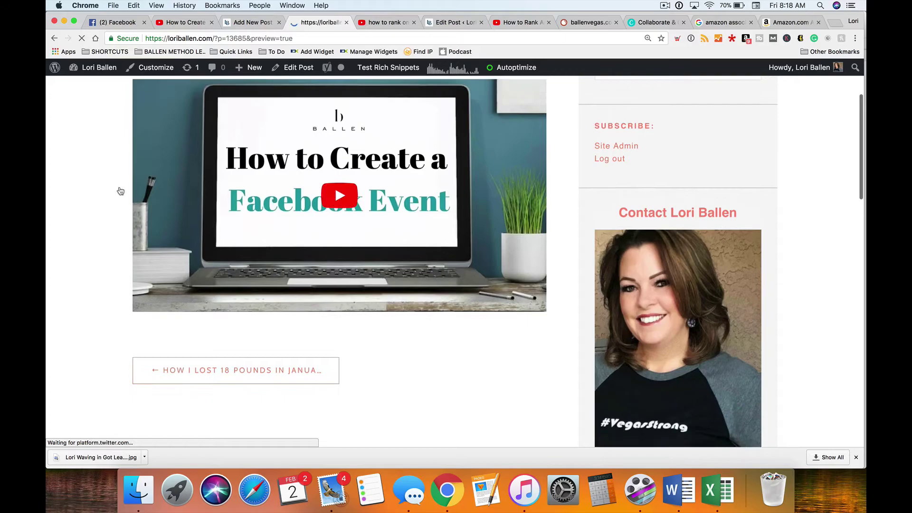
scroll(186, 263, down, 2)
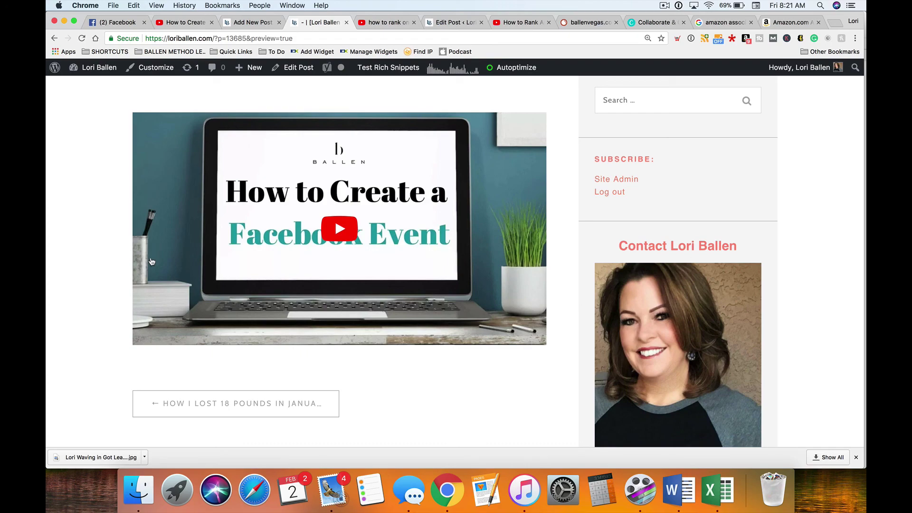
click(665, 6)
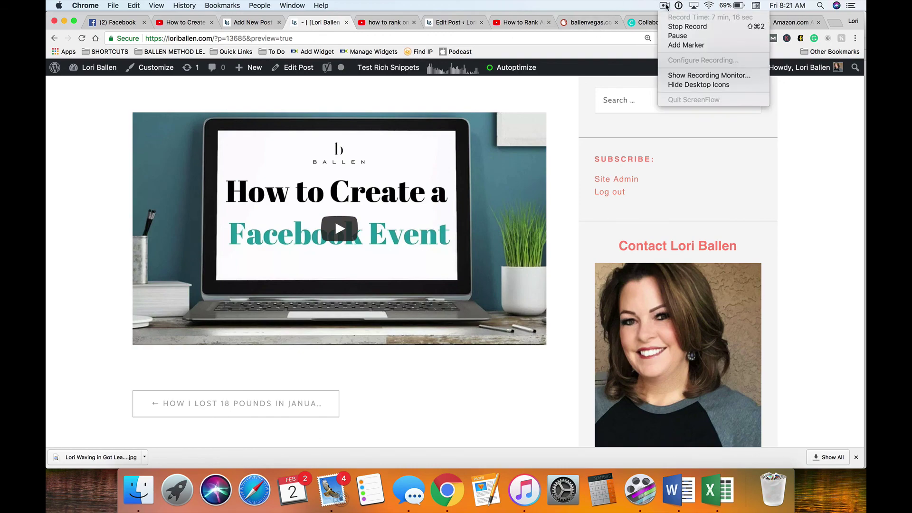